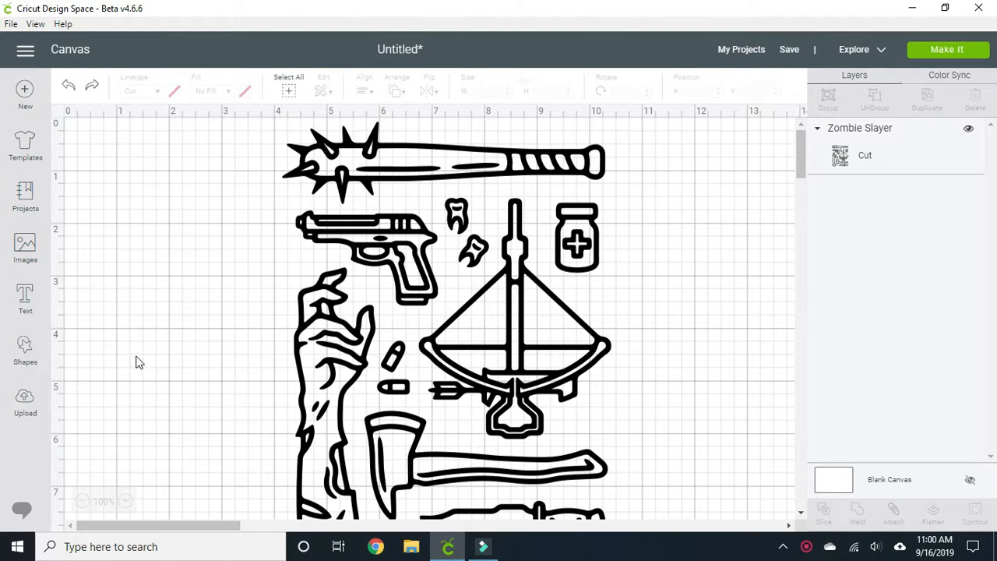
Add a square, place it over the medicine bottle and resize it to about 1.542 by 1.542 inches so it covers the bottle.
{"action": "left_click", "coordinate": [27, 356]}
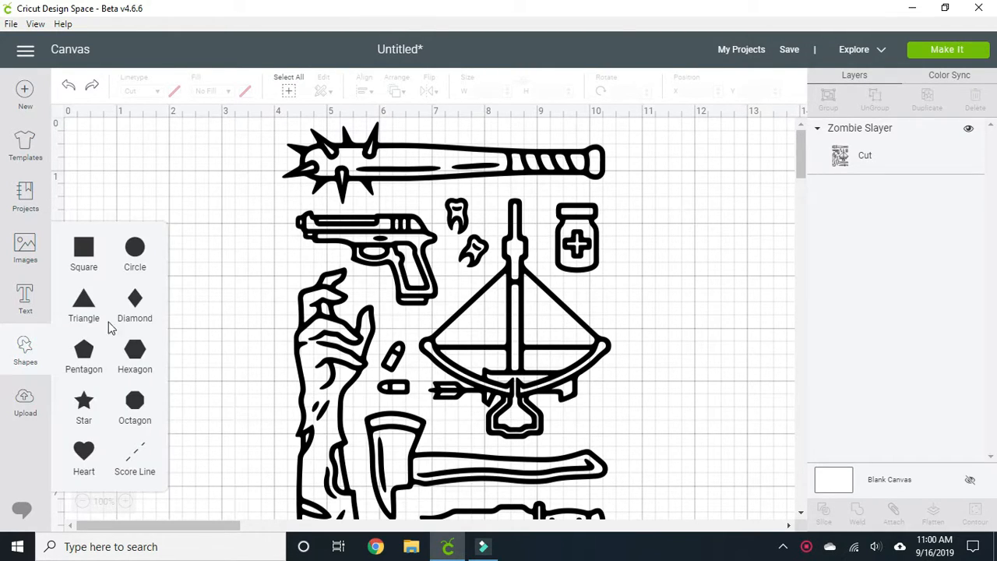
{"action": "left_click", "coordinate": [84, 251]}
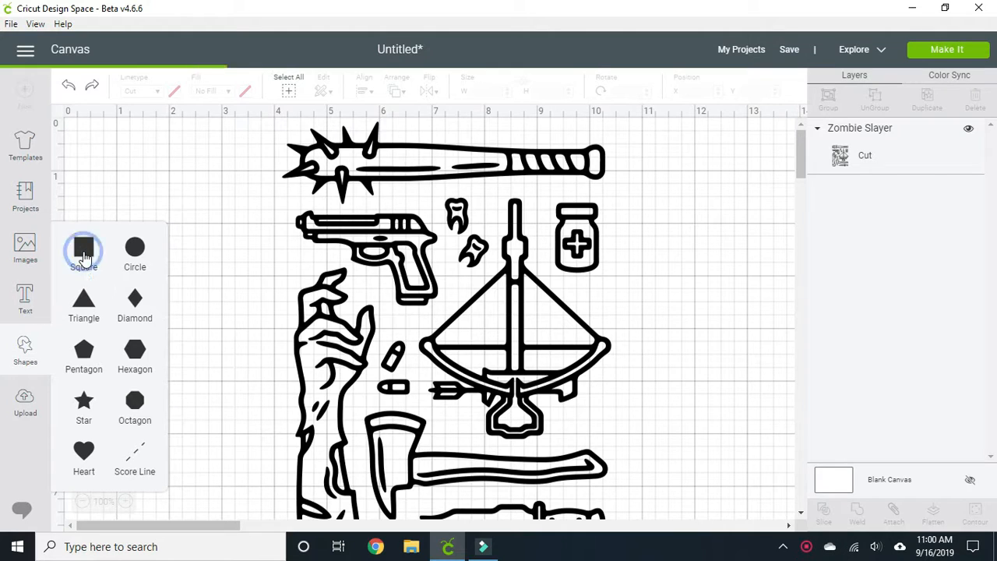
{"action": "left_click", "coordinate": [261, 289]}
{"action": "left_click_drag", "start_coordinate": [262, 292], "coordinate": [645, 269]}
{"action": "left_click_drag", "start_coordinate": [722, 371], "coordinate": [640, 289]}
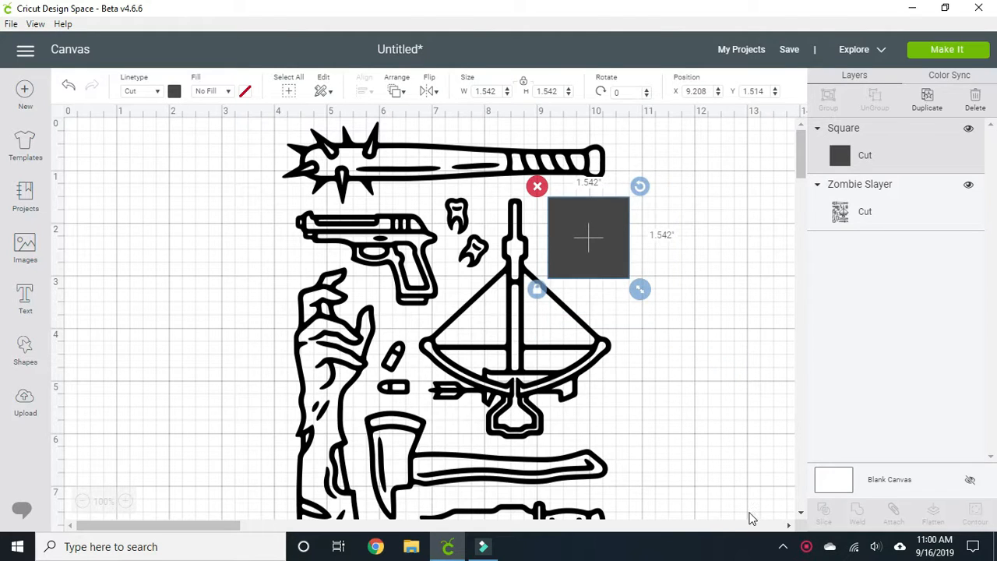
Select the square together with the Zombie Slayer image and slice them.
{"action": "left_click_drag", "start_coordinate": [682, 327], "coordinate": [563, 234]}
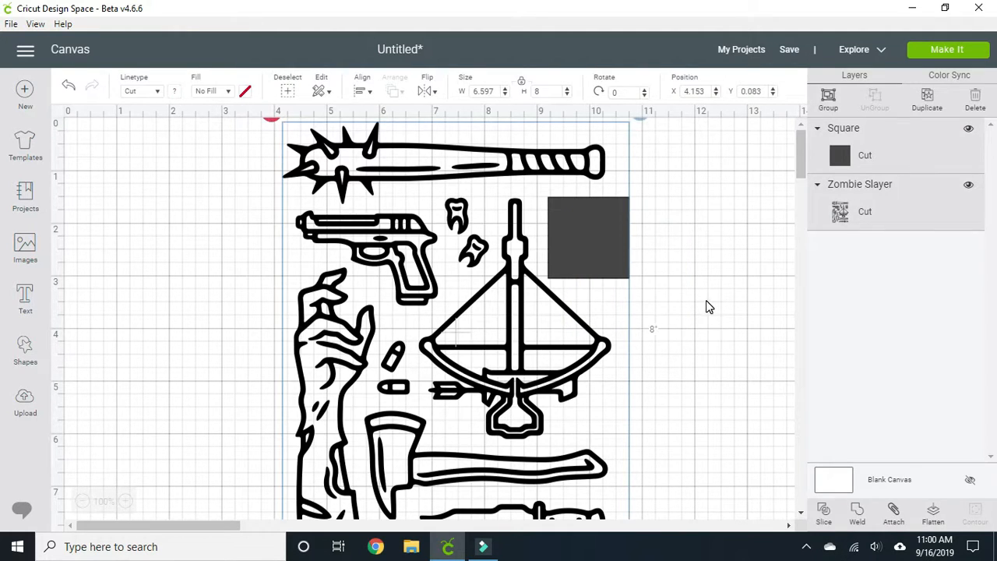
{"action": "left_click", "coordinate": [698, 305]}
{"action": "left_click_drag", "start_coordinate": [688, 286], "coordinate": [585, 219]}
{"action": "left_click", "coordinate": [824, 512]}
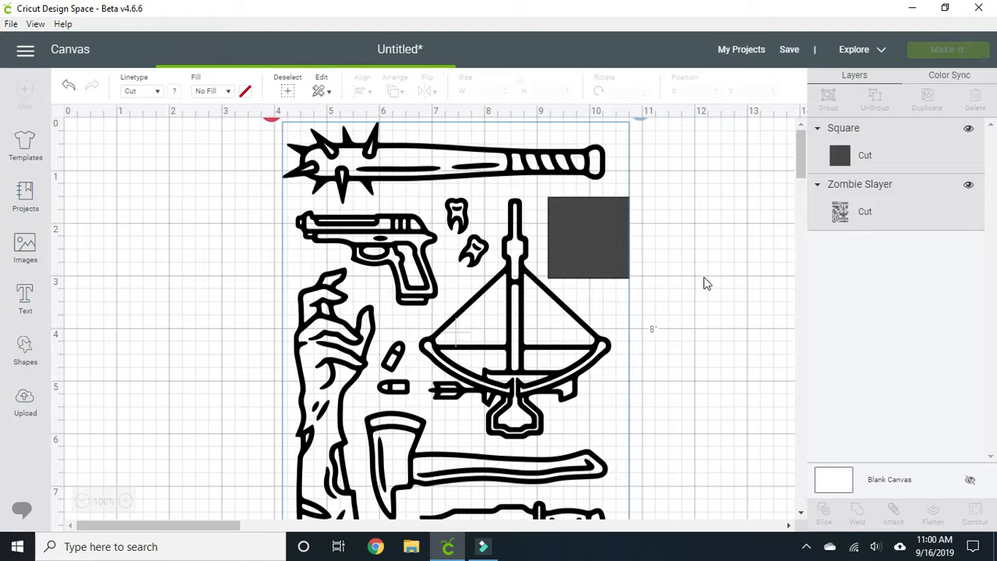
Move the three bottle slice pieces off the artwork to the empty canvas area beside the crossbow.
{"action": "left_click_drag", "start_coordinate": [578, 242], "coordinate": [718, 221]}
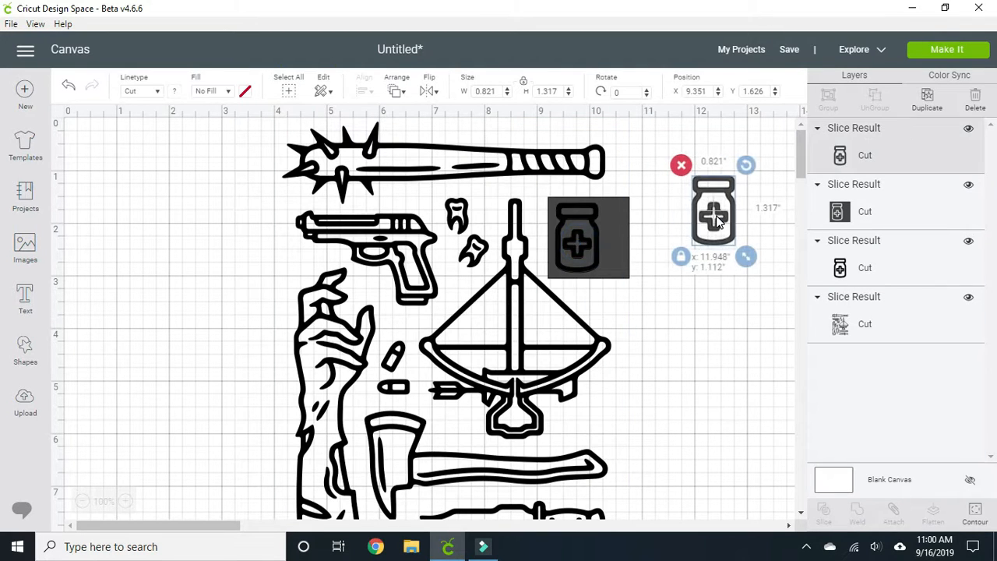
{"action": "left_click_drag", "start_coordinate": [569, 238], "coordinate": [694, 248]}
{"action": "left_click_drag", "start_coordinate": [574, 249], "coordinate": [702, 288]}
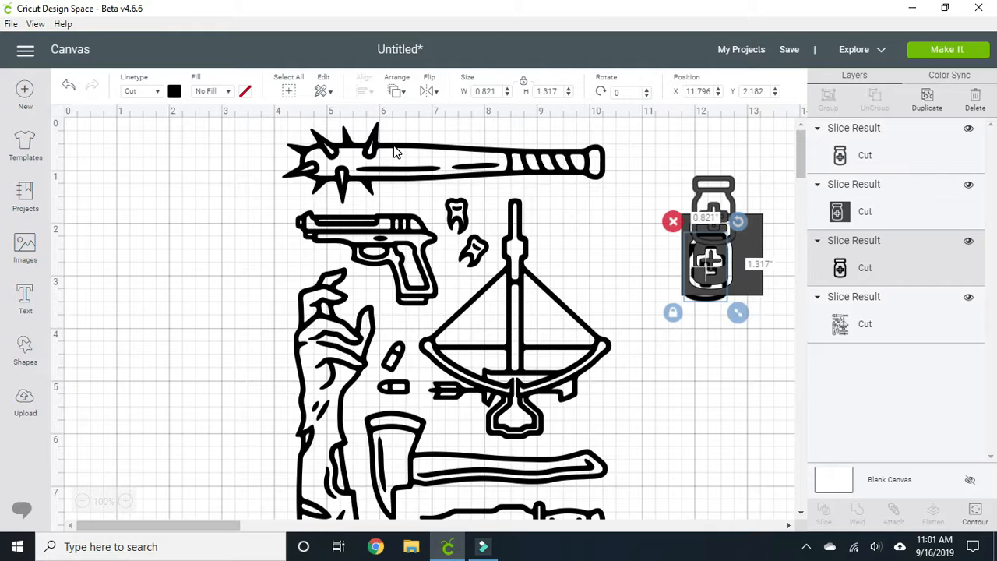
Recolor the black bottle slice and the remaining Zombie Slayer artwork red.
{"action": "left_click", "coordinate": [175, 93]}
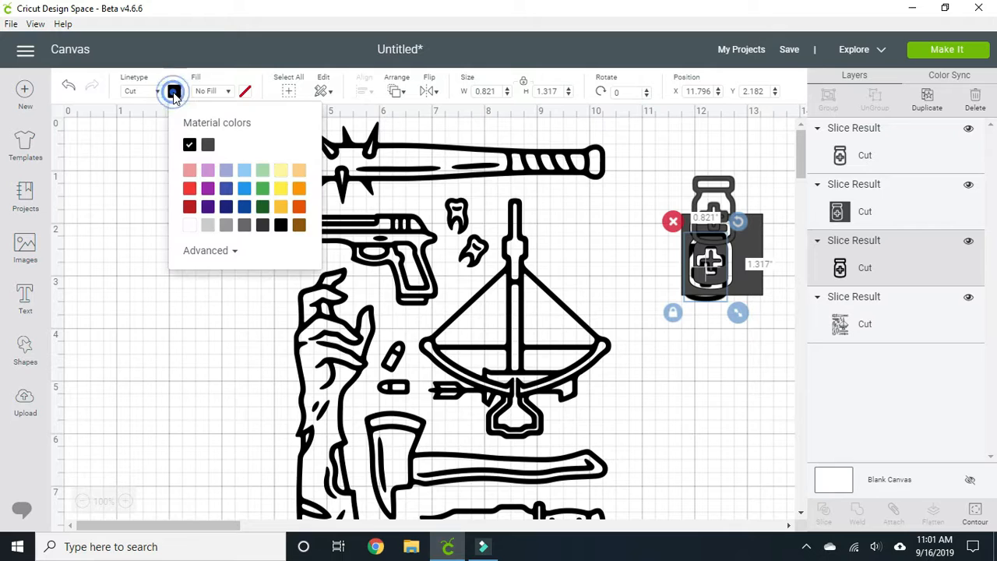
{"action": "left_click", "coordinate": [191, 195]}
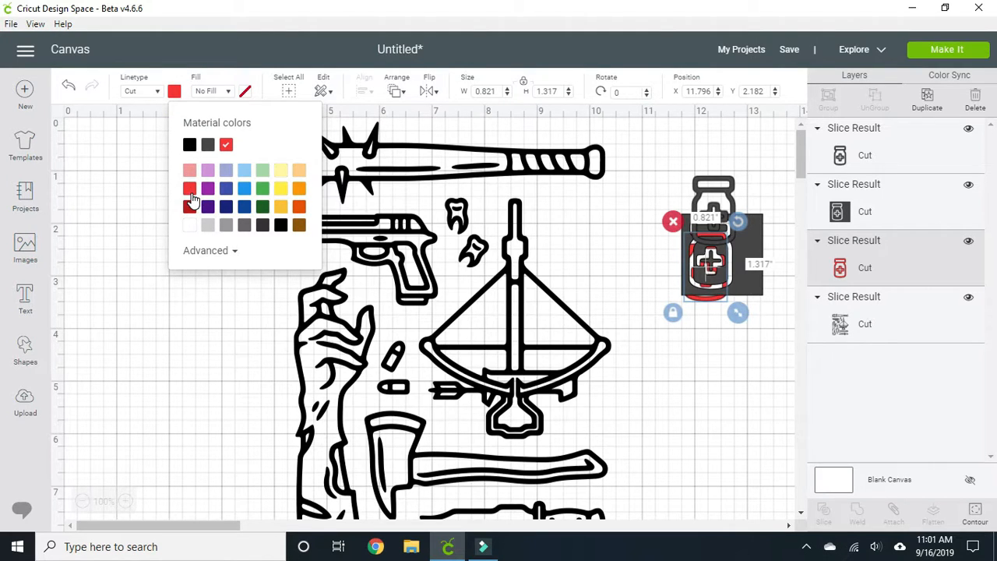
{"action": "left_click", "coordinate": [639, 373]}
{"action": "left_click", "coordinate": [342, 161]}
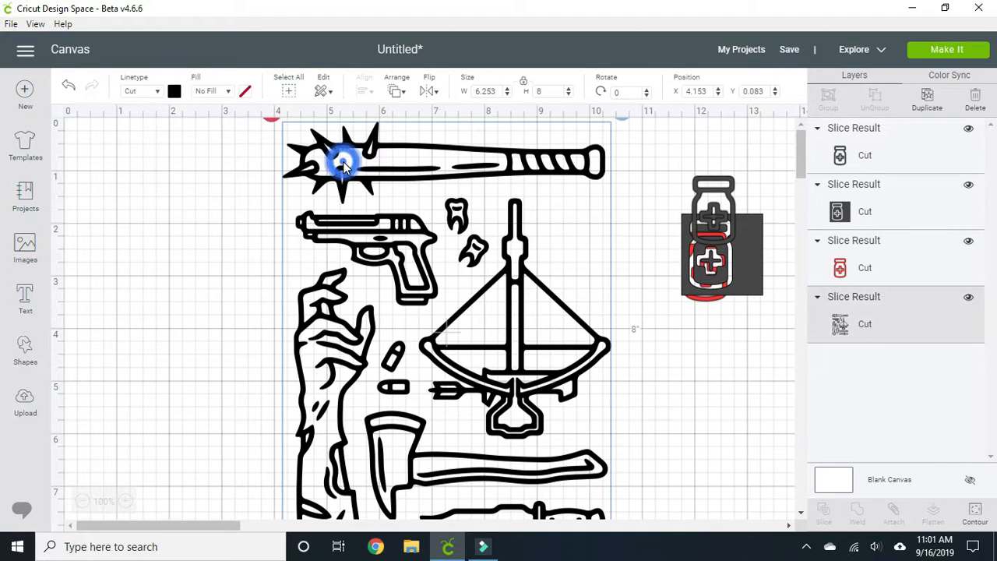
{"action": "left_click", "coordinate": [173, 92]}
{"action": "left_click", "coordinate": [191, 192]}
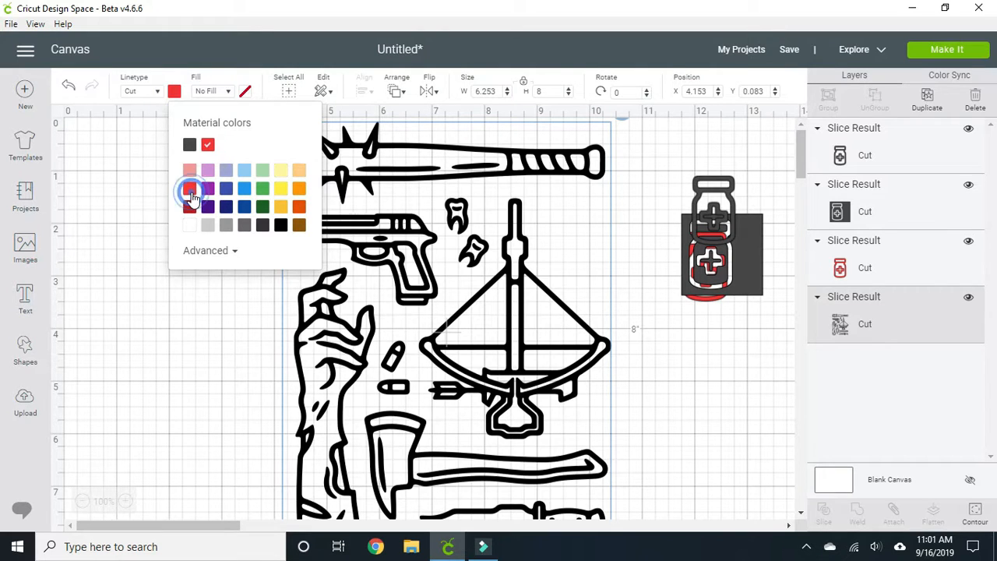
{"action": "left_click", "coordinate": [131, 336]}
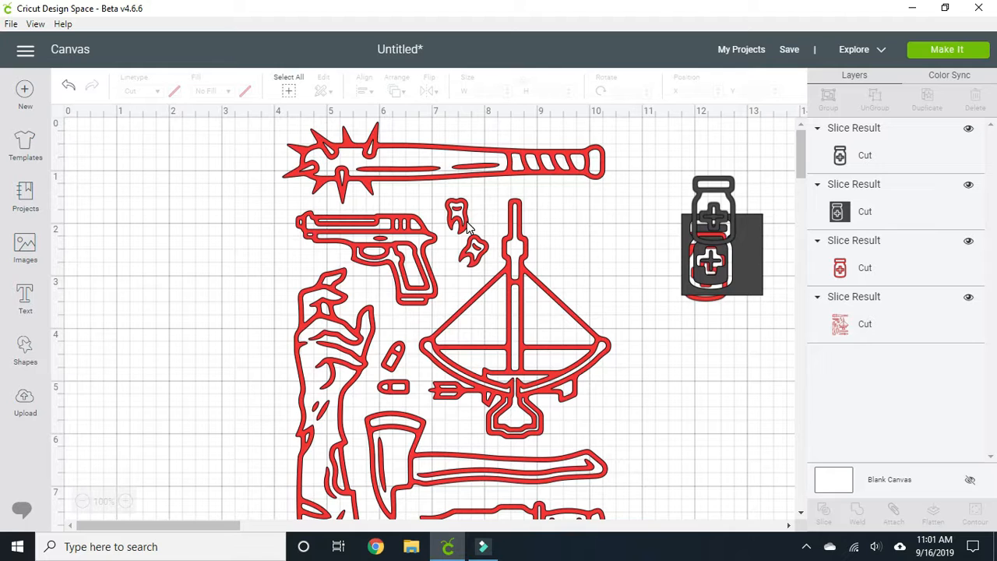
Enlarge the view to 150% and move the red artwork to about X 1.699, Y 0.204.
{"action": "left_click", "coordinate": [125, 501]}
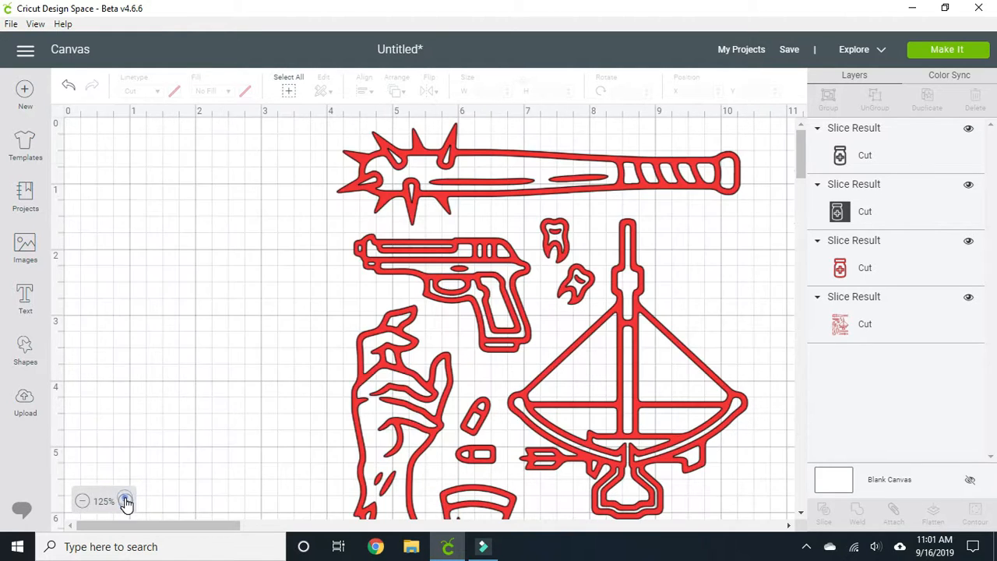
{"action": "left_click", "coordinate": [125, 501]}
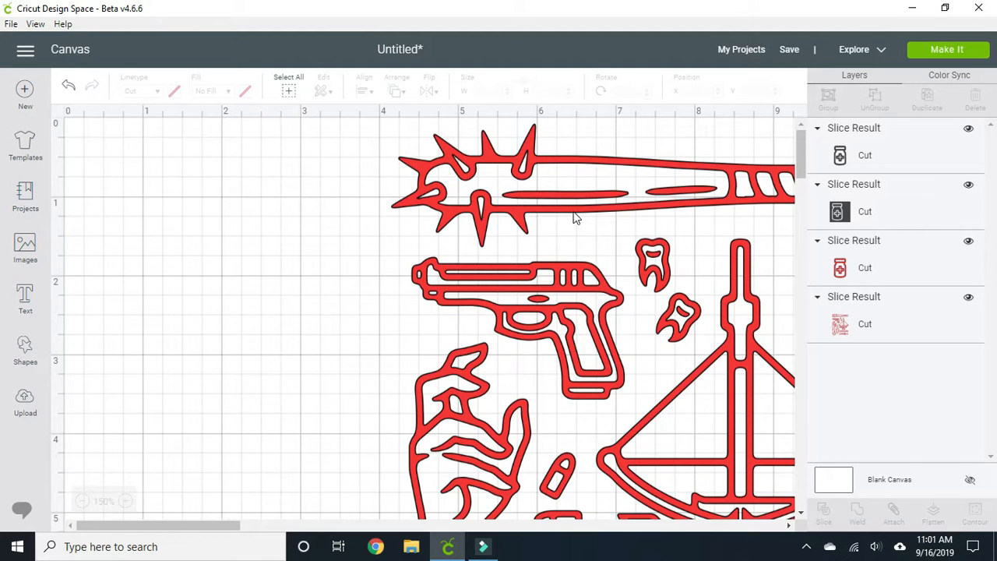
{"action": "left_click_drag", "start_coordinate": [574, 217], "coordinate": [384, 224]}
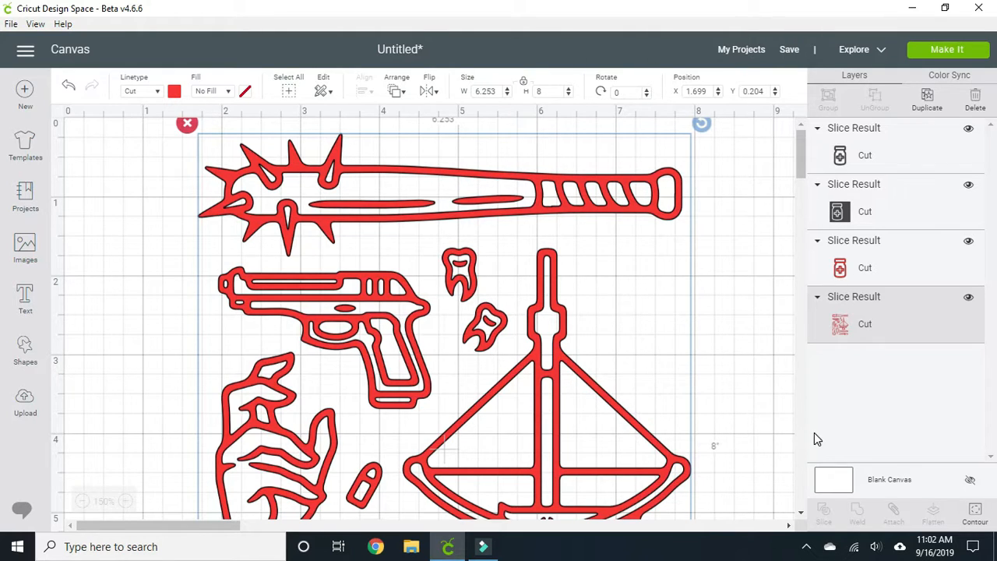
Use Contour on the red artwork to hide the large inner body cutout of the spiked bat.
{"action": "left_click", "coordinate": [978, 510]}
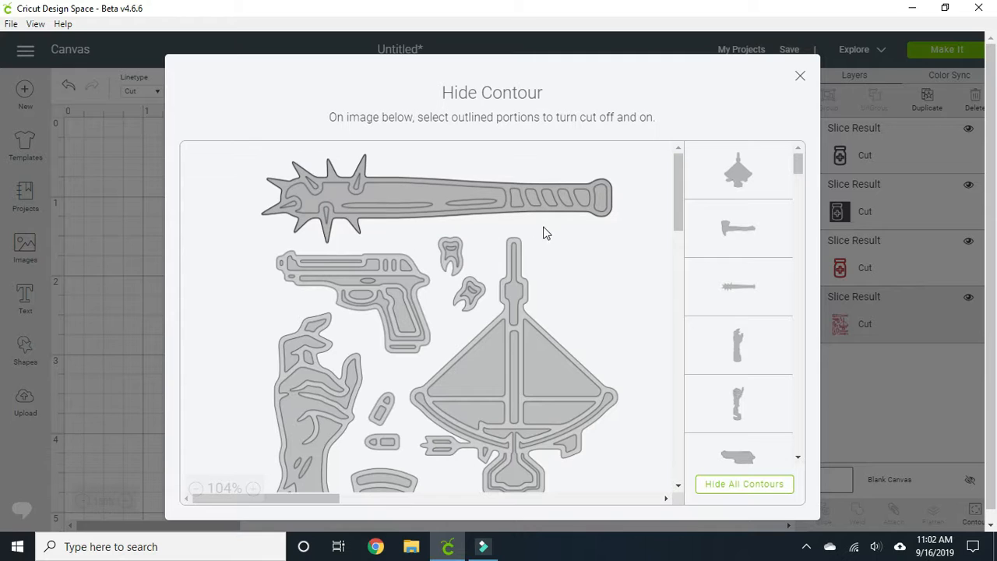
{"action": "left_click", "coordinate": [407, 197]}
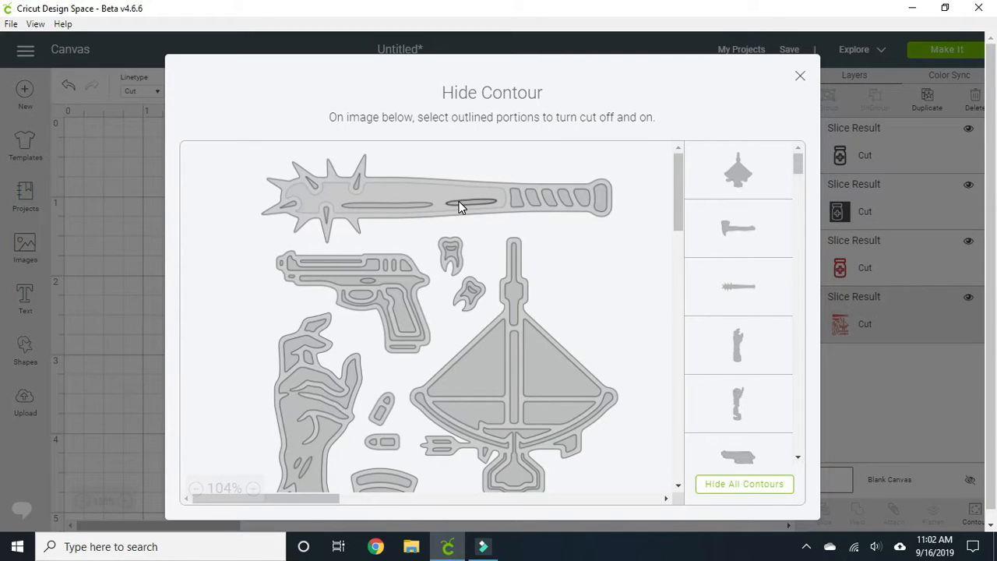
{"action": "left_click", "coordinate": [501, 194]}
{"action": "left_click", "coordinate": [412, 192]}
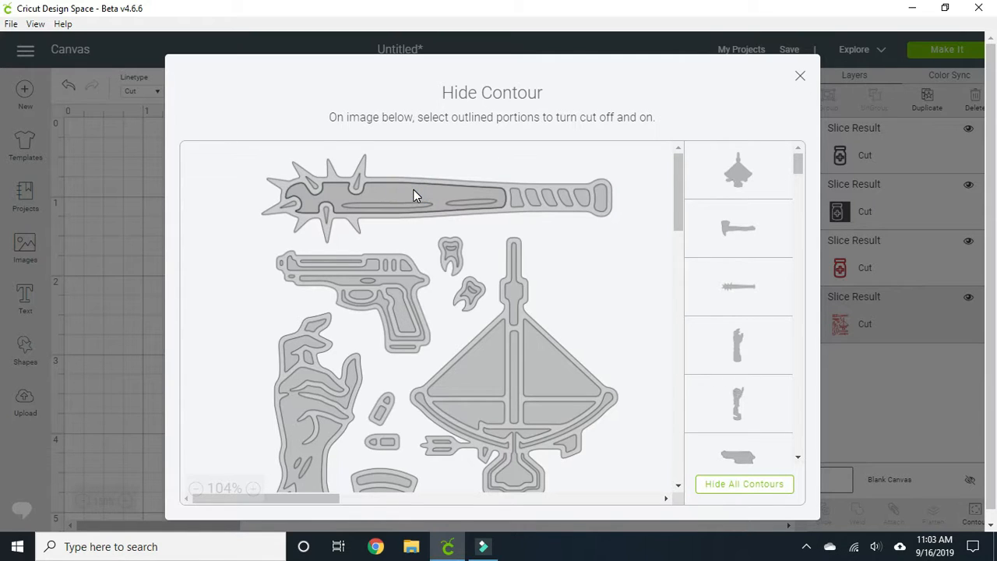
{"action": "left_click", "coordinate": [414, 195]}
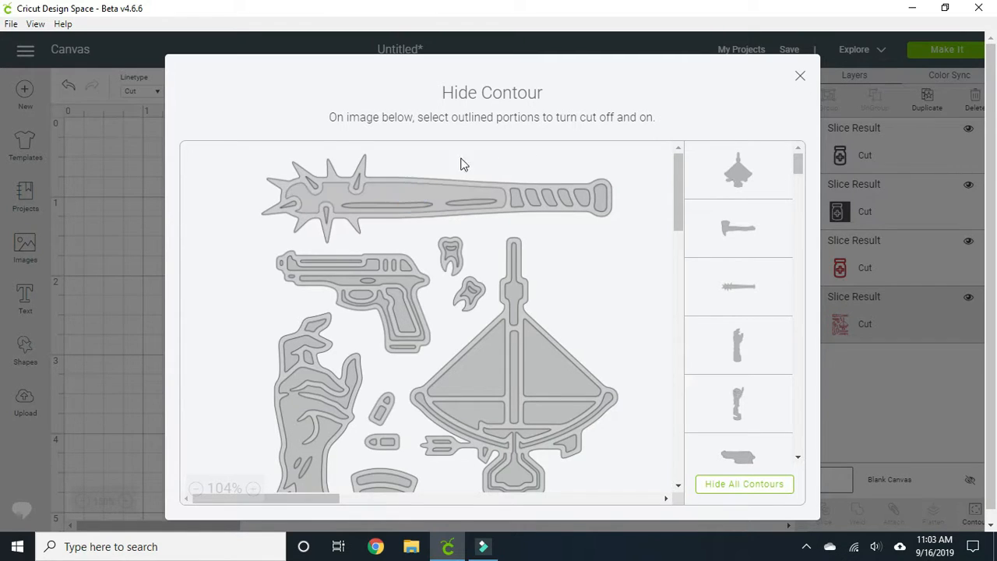
{"action": "left_click", "coordinate": [800, 80]}
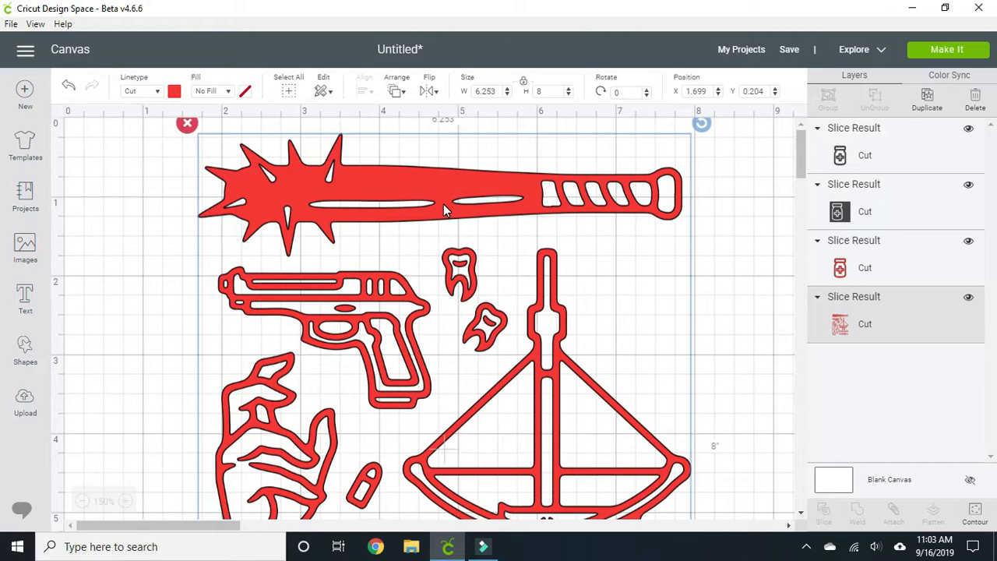
Hide the bat's remaining spike, wood-grain and grip-wrap contours, keeping the cutout in the end knob.
{"action": "left_click", "coordinate": [975, 513]}
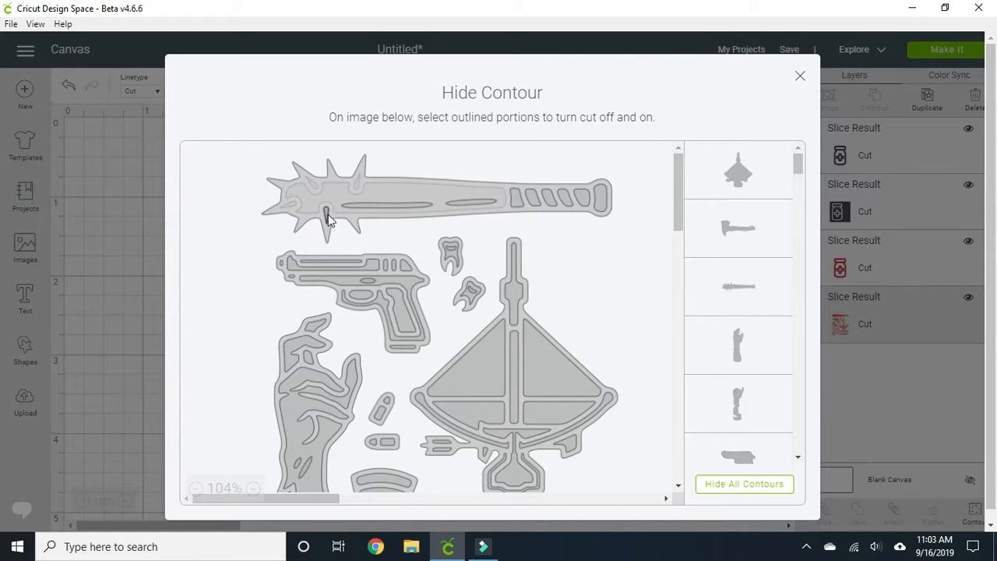
{"action": "left_click", "coordinate": [377, 208]}
{"action": "left_click", "coordinate": [460, 205]}
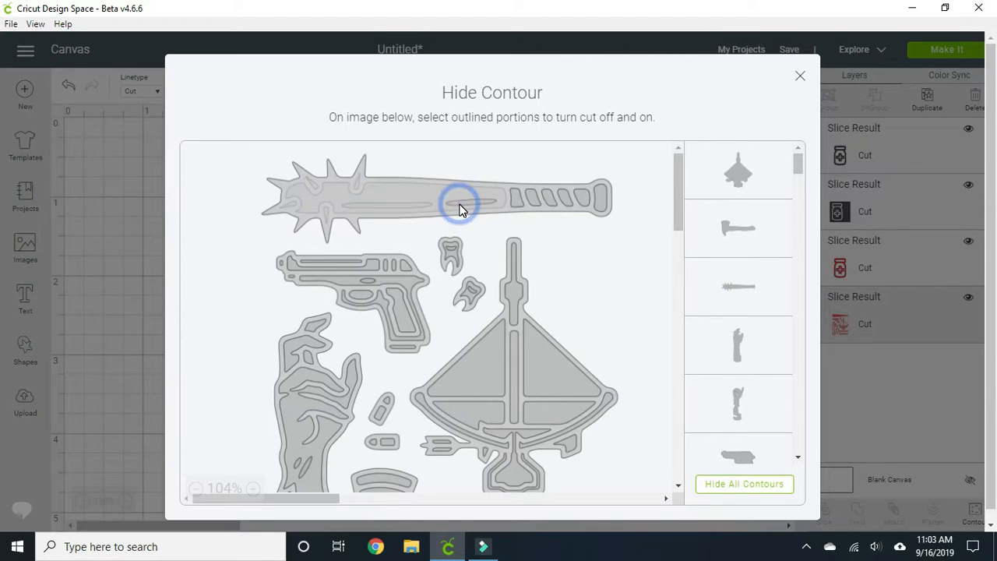
{"action": "left_click", "coordinate": [514, 198]}
{"action": "left_click", "coordinate": [532, 197]}
{"action": "left_click", "coordinate": [551, 198]}
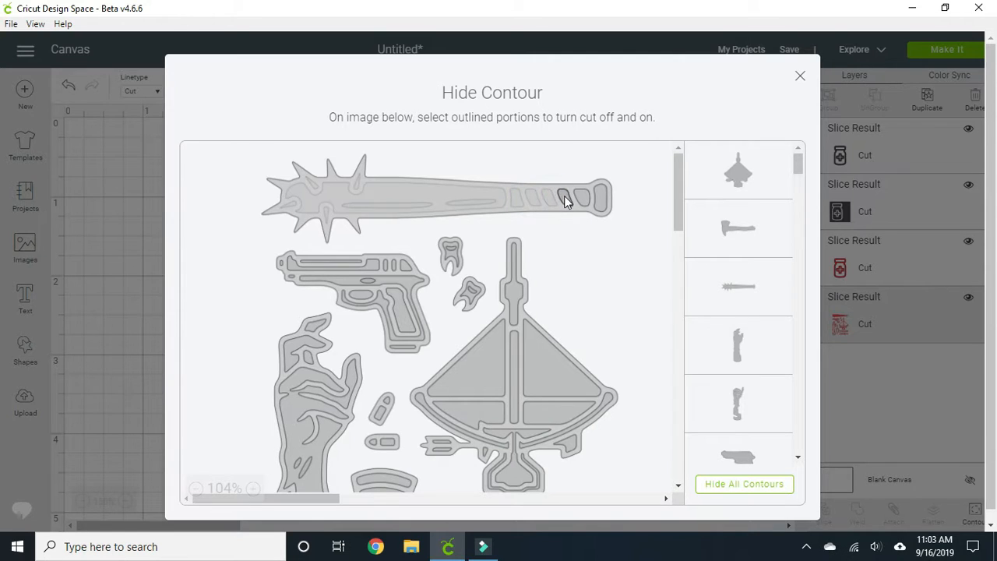
{"action": "left_click", "coordinate": [581, 196]}
{"action": "left_click", "coordinate": [799, 77]}
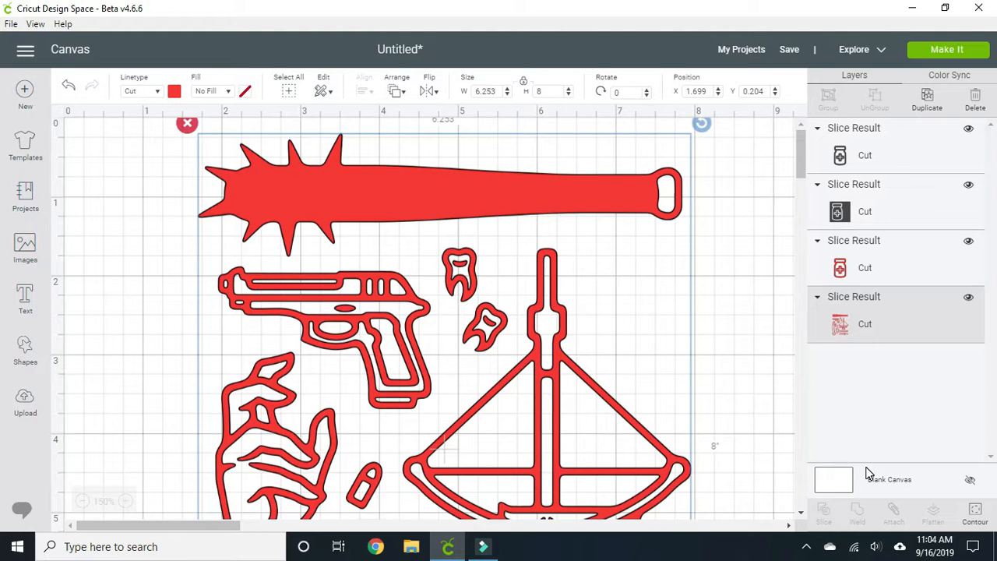
Hide the inner contours of both teeth so they become solid shapes.
{"action": "left_click", "coordinate": [975, 510]}
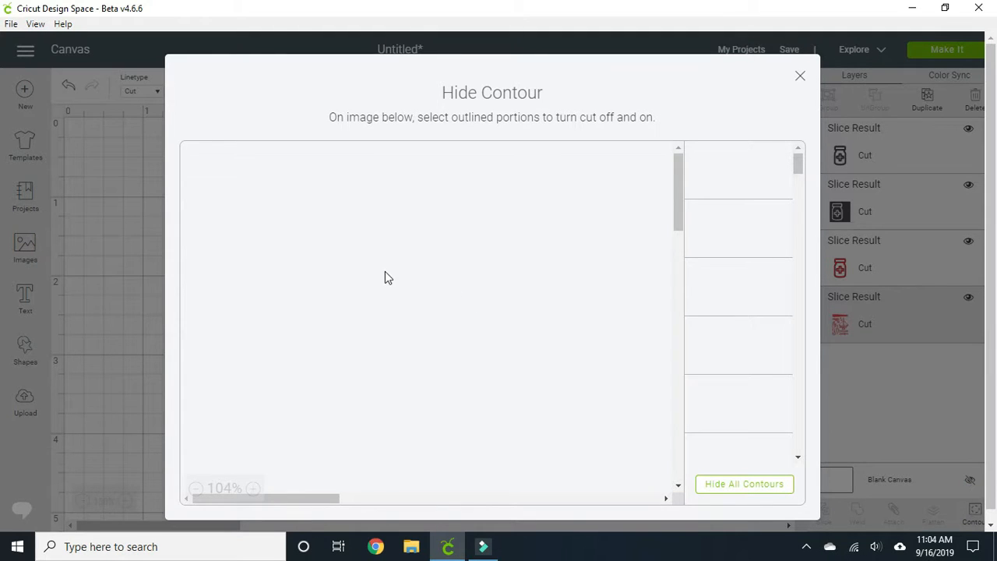
{"action": "left_click", "coordinate": [452, 258]}
{"action": "left_click", "coordinate": [453, 258]}
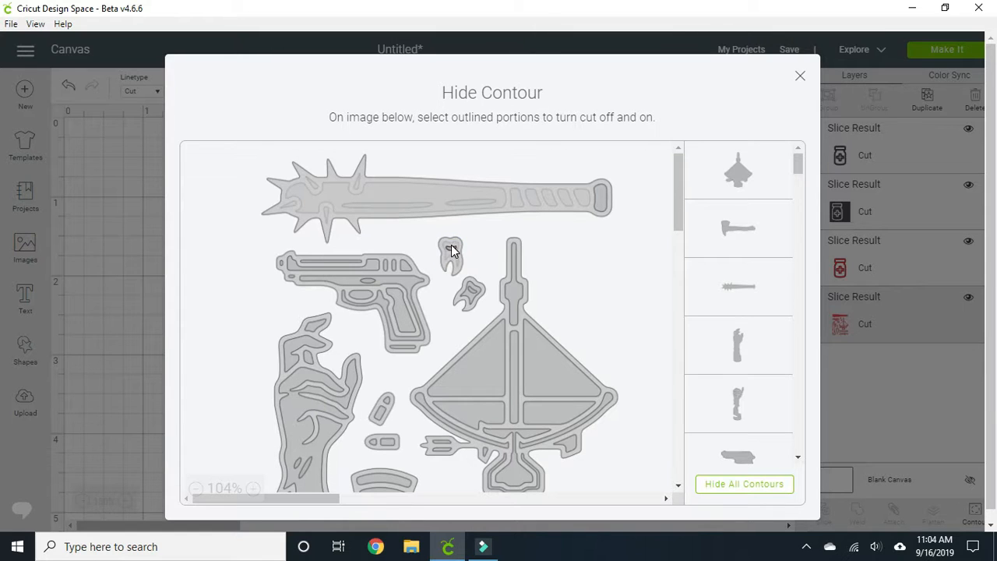
{"action": "left_click", "coordinate": [452, 254]}
{"action": "left_click", "coordinate": [470, 292]}
{"action": "left_click", "coordinate": [472, 301]}
{"action": "left_click", "coordinate": [469, 297]}
{"action": "left_click", "coordinate": [472, 291]}
{"action": "left_click", "coordinate": [800, 77]}
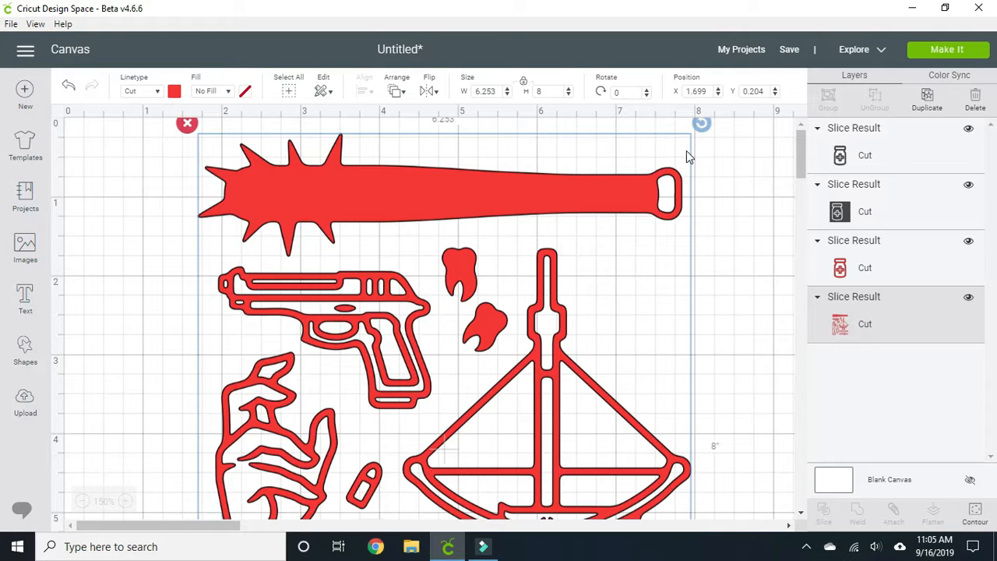
Look through the artwork's list of contours, hide all contours at once and return to the canvas.
{"action": "mouse_move", "coordinate": [799, 154]}
{"action": "left_mouse_down"}
{"action": "mouse_move", "coordinate": [814, 214]}
{"action": "mouse_move", "coordinate": [806, 154]}
{"action": "mouse_move", "coordinate": [815, 170]}
{"action": "mouse_move", "coordinate": [798, 212]}
{"action": "mouse_move", "coordinate": [793, 151]}
{"action": "left_mouse_up"}
{"action": "left_click", "coordinate": [973, 516]}
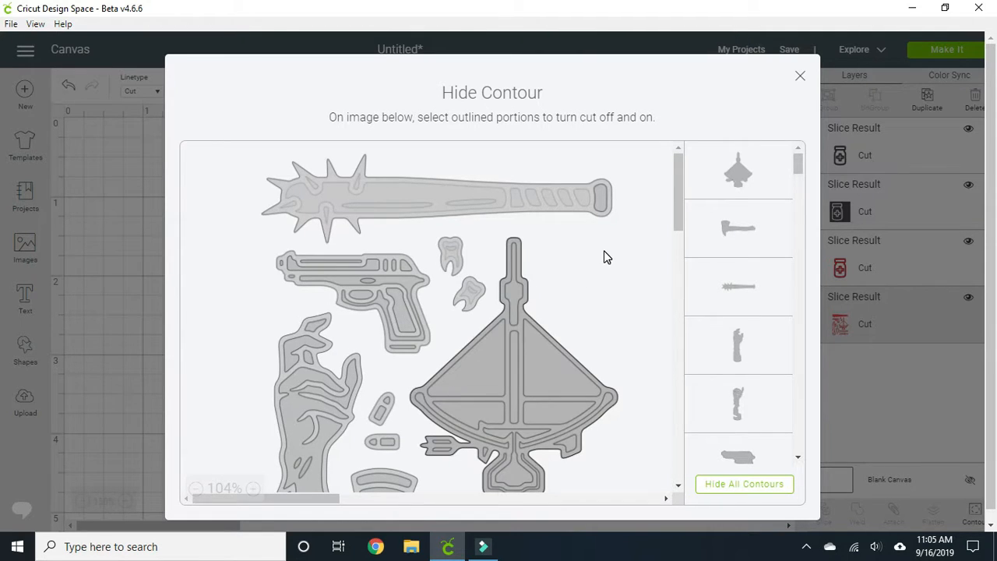
{"action": "left_click_drag", "start_coordinate": [798, 170], "coordinate": [807, 202]}
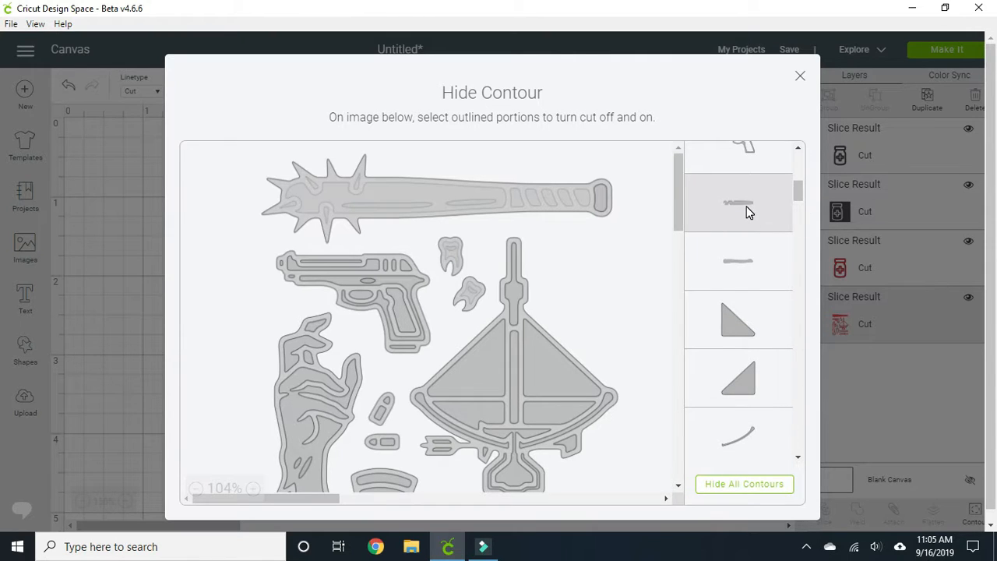
{"action": "left_click_drag", "start_coordinate": [796, 200], "coordinate": [805, 283]}
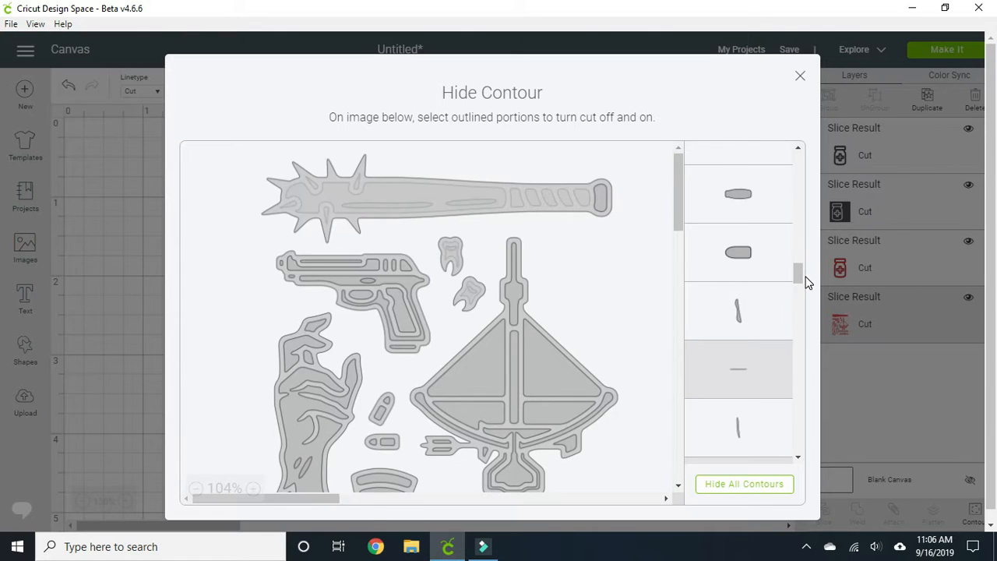
{"action": "left_click", "coordinate": [735, 485]}
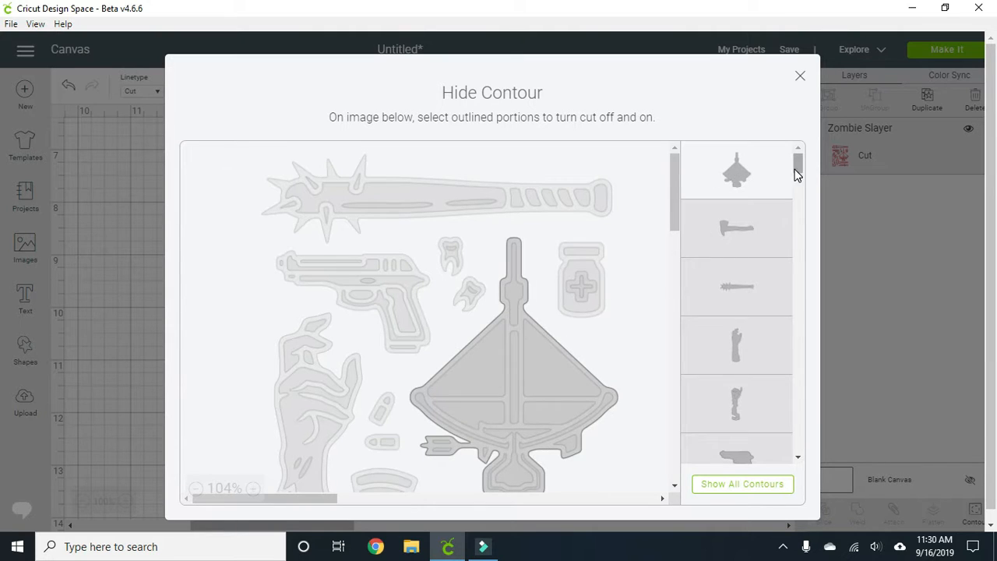
{"action": "mouse_move", "coordinate": [797, 163]}
{"action": "left_mouse_down"}
{"action": "mouse_move", "coordinate": [796, 274]}
{"action": "mouse_move", "coordinate": [796, 160]}
{"action": "left_mouse_up"}
{"action": "left_click", "coordinate": [800, 75]}
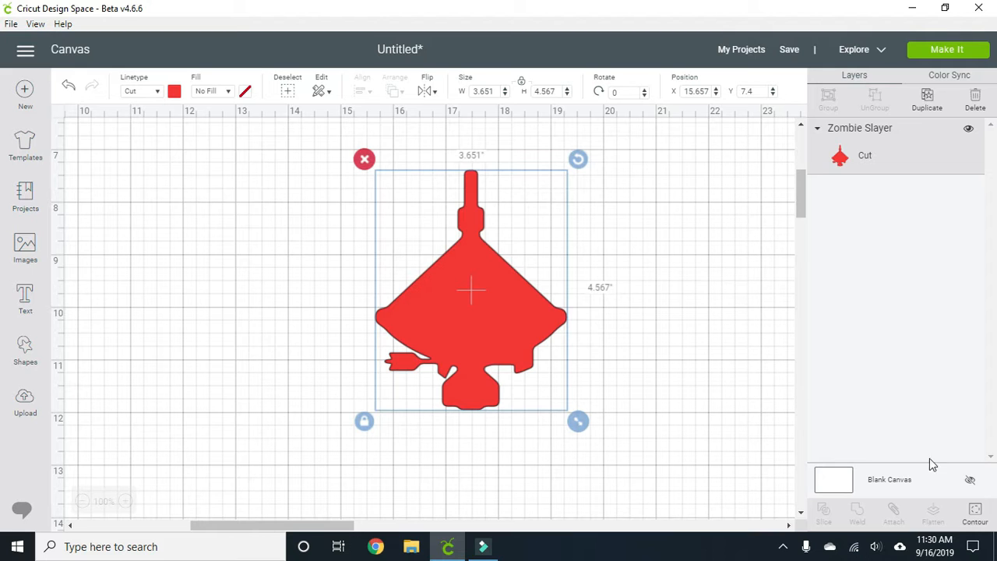
Reopen Contour for the red artwork and turn on the bat's inner body shape and the second grip-wrap segment.
{"action": "left_click", "coordinate": [975, 511]}
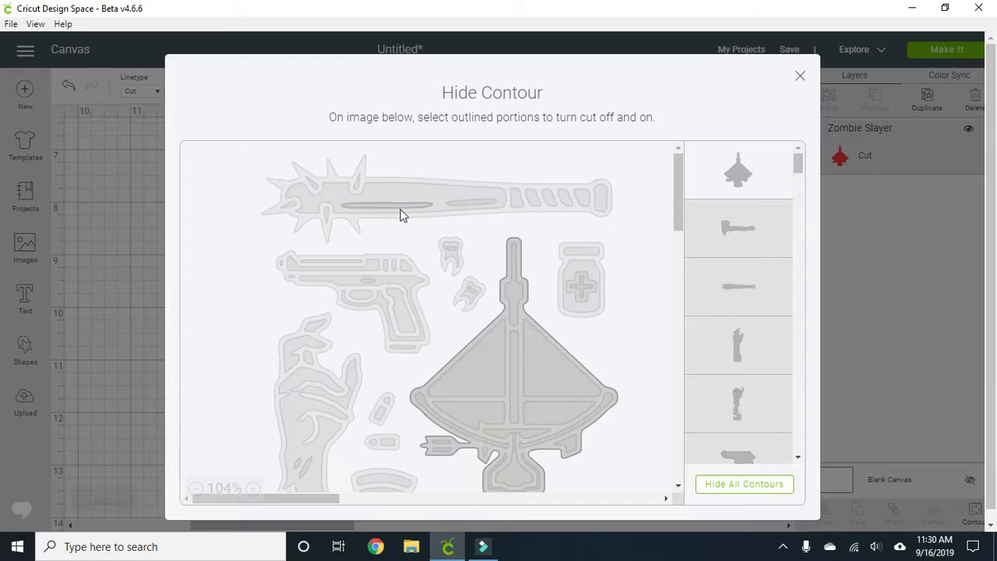
{"action": "left_click", "coordinate": [396, 184]}
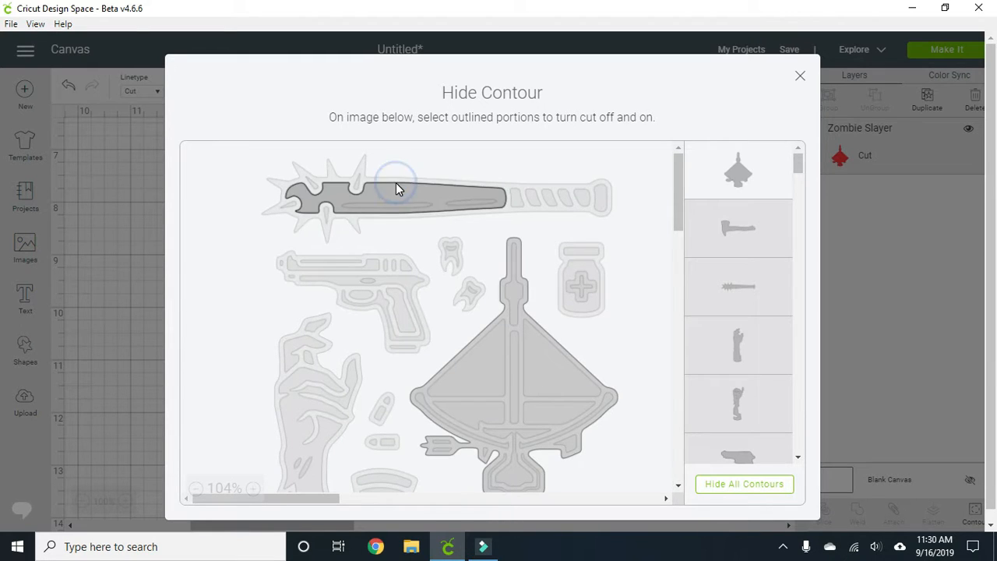
{"action": "left_click", "coordinate": [504, 188]}
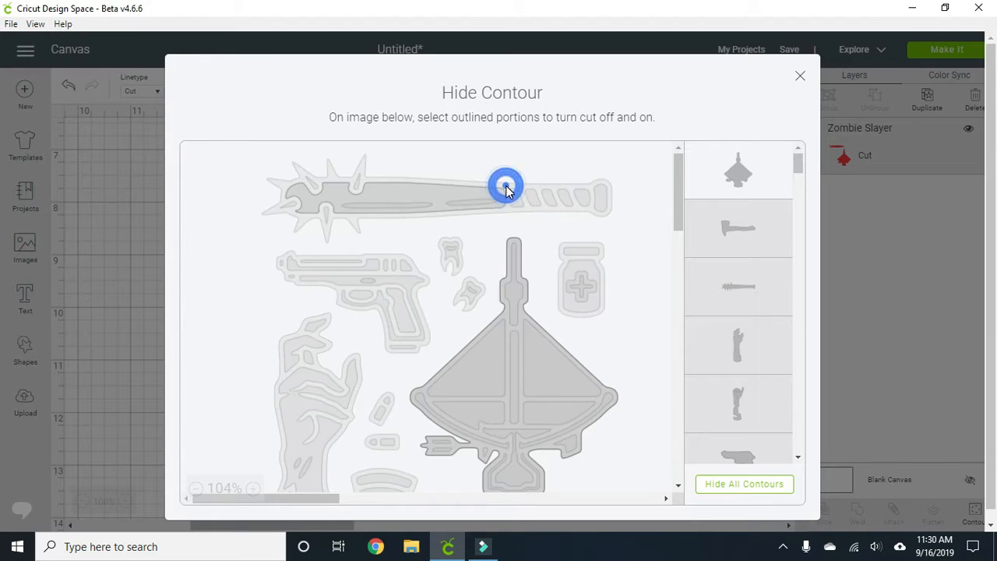
{"action": "left_click", "coordinate": [528, 204]}
{"action": "left_click", "coordinate": [448, 193]}
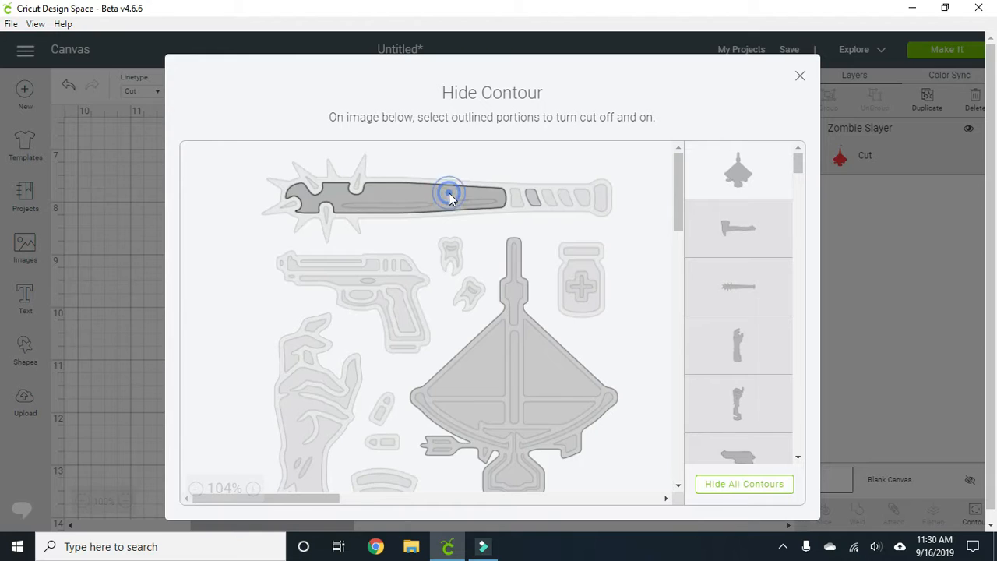
Hide the crossbow contour and return to the canvas to view the remaining bat pieces.
{"action": "left_click", "coordinate": [738, 177]}
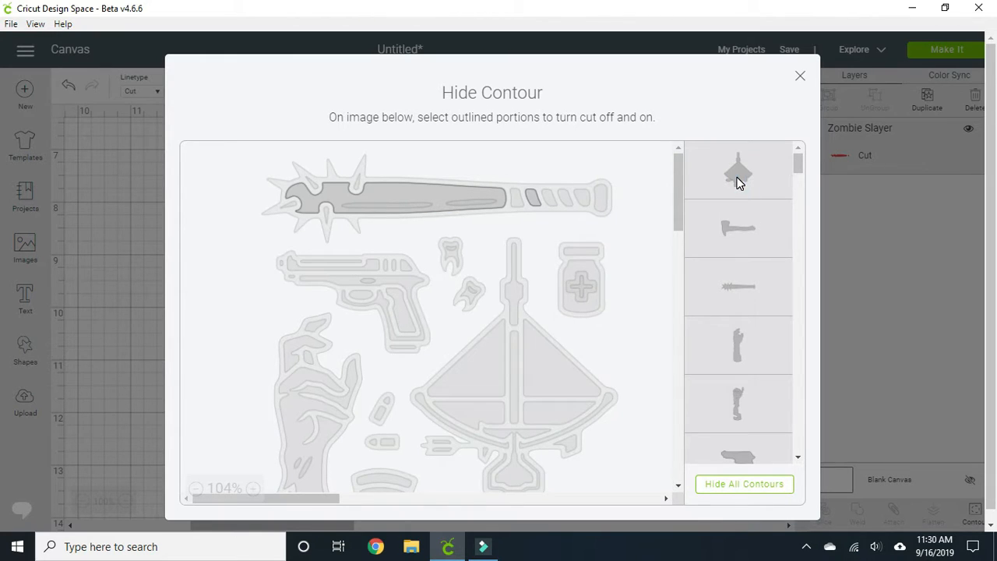
{"action": "left_click", "coordinate": [798, 76]}
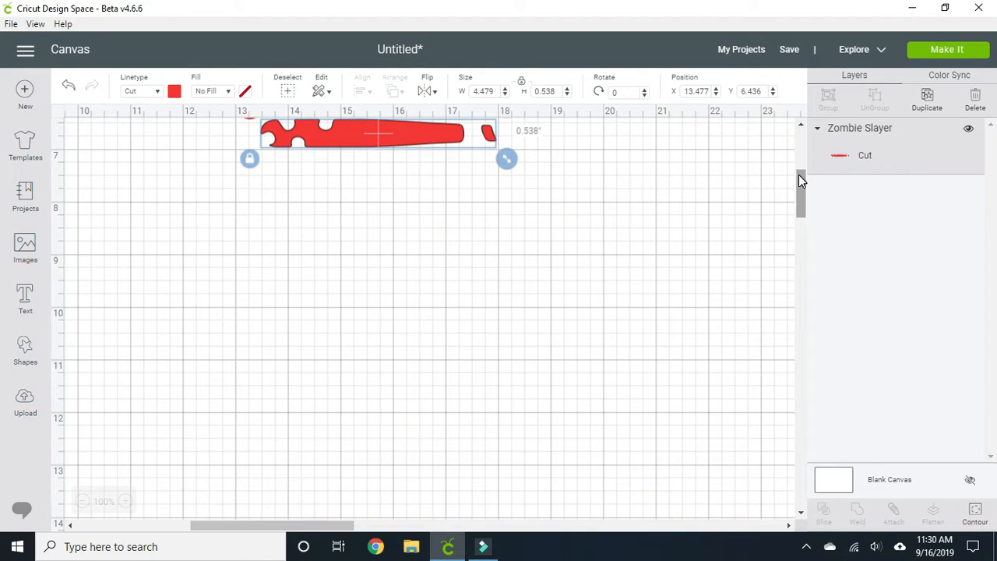
{"action": "scroll", "coordinate": [798, 174], "scroll_direction": "up", "scroll_amount": 3}
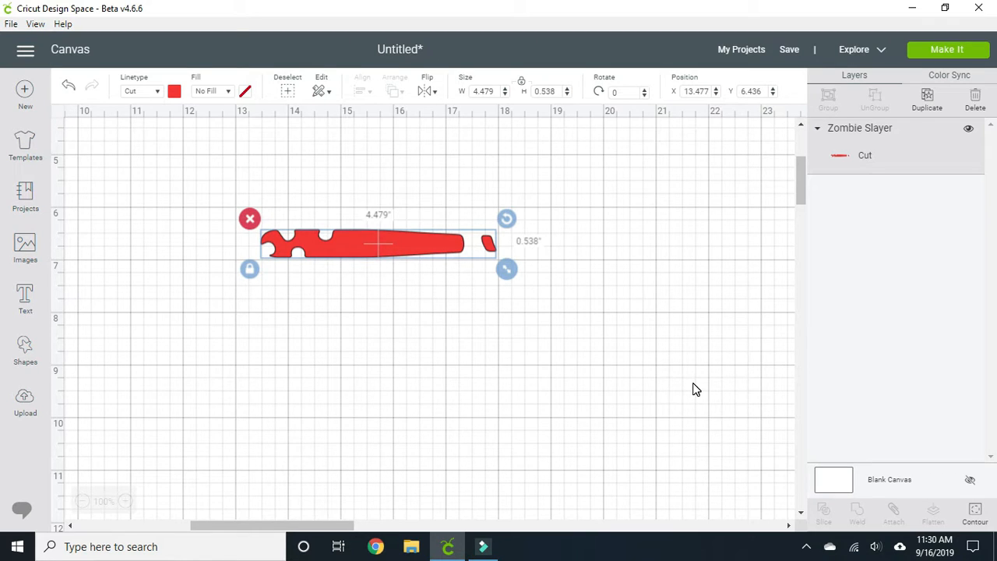
Use Contour again to turn on the medicine bottle's inner cross and the zombie hand's uppermost fingernail, then return to the canvas.
{"action": "left_click", "coordinate": [975, 516]}
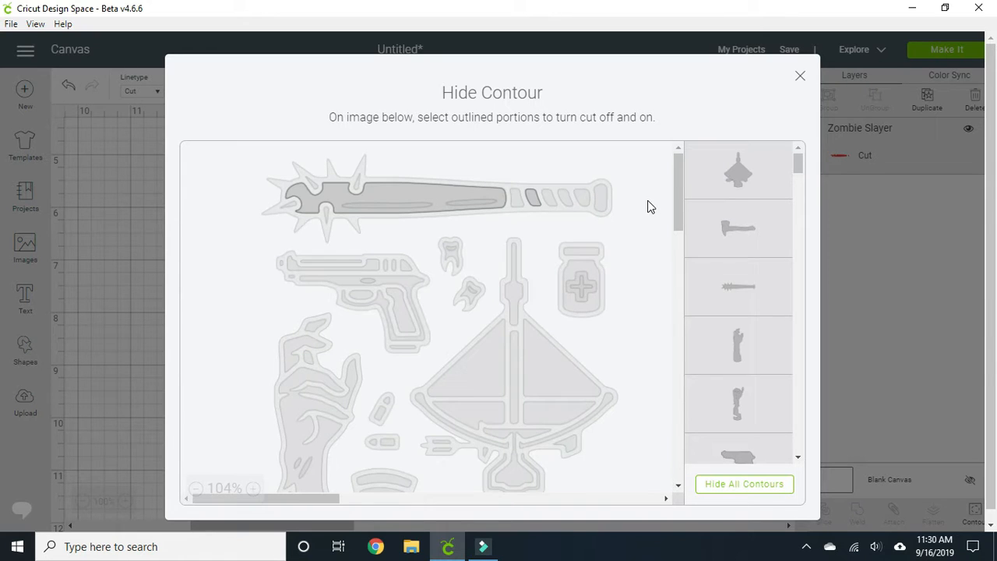
{"action": "left_click", "coordinate": [583, 288]}
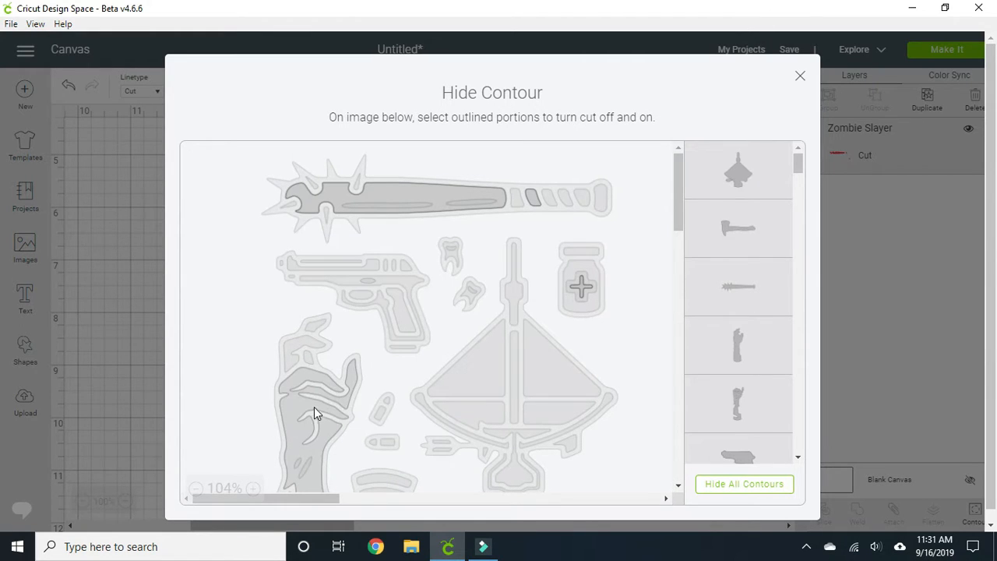
{"action": "left_click", "coordinate": [315, 328]}
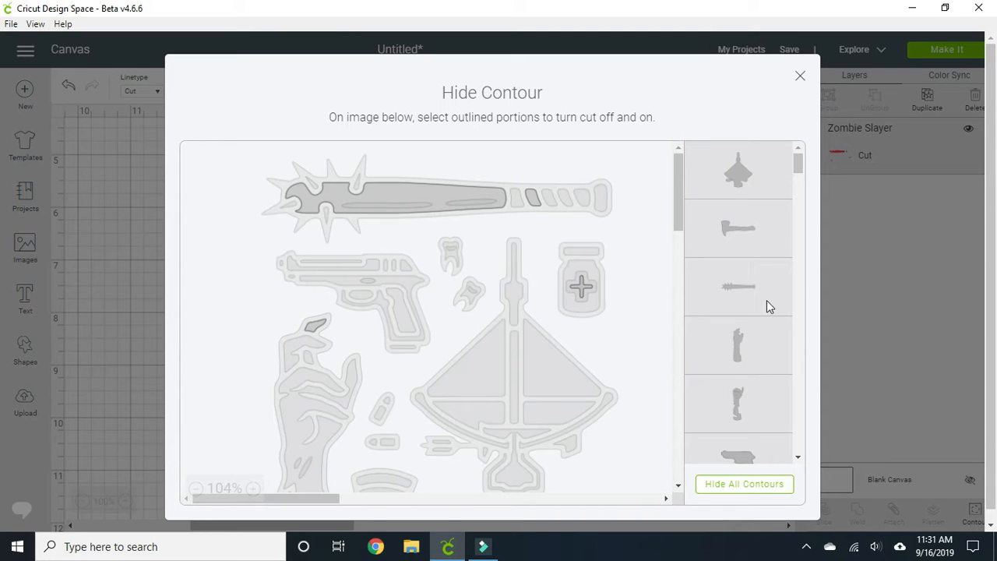
{"action": "left_click", "coordinate": [799, 77]}
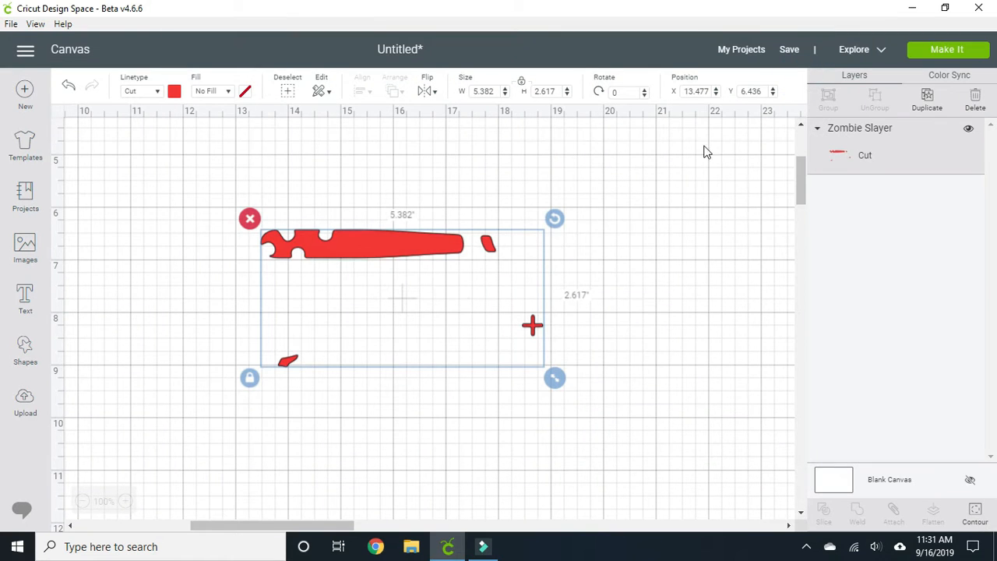